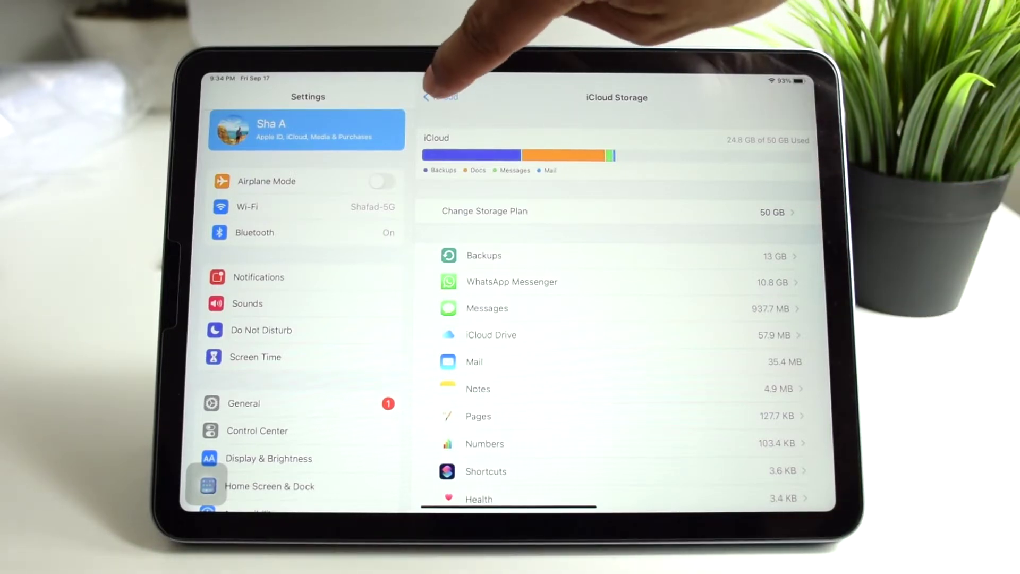
Return to the main iCloud page showing 24.8 GB of 50 GB used
click(441, 96)
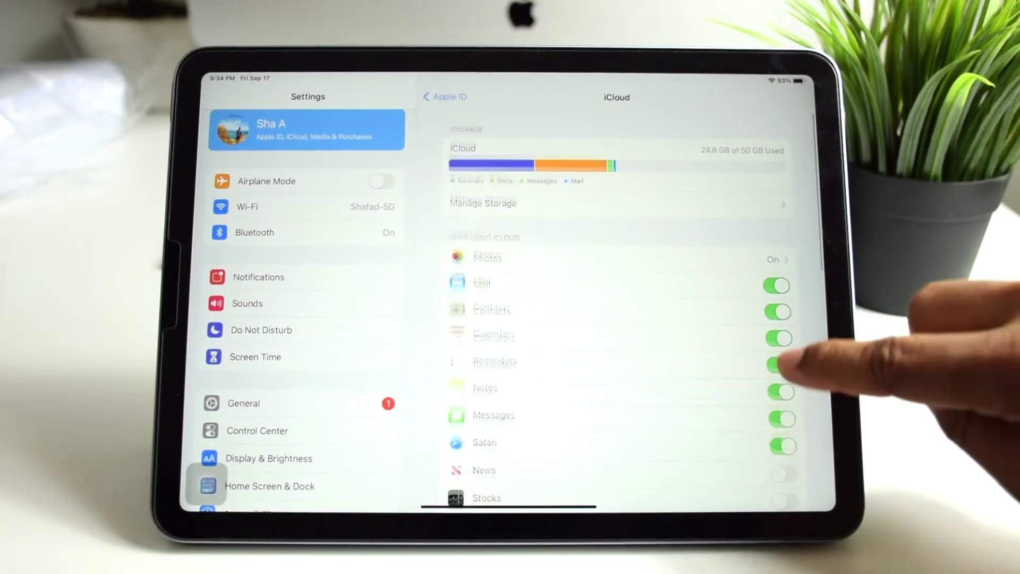
scroll(777, 359, down, 2)
scroll(778, 287, down, 2)
scroll(781, 239, down, 1)
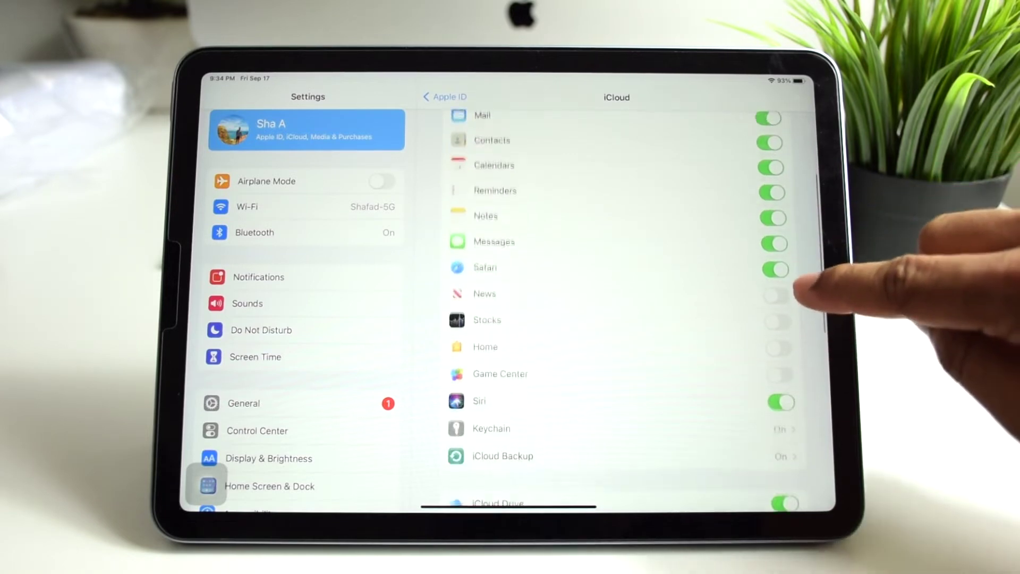
scroll(785, 271, down, 1)
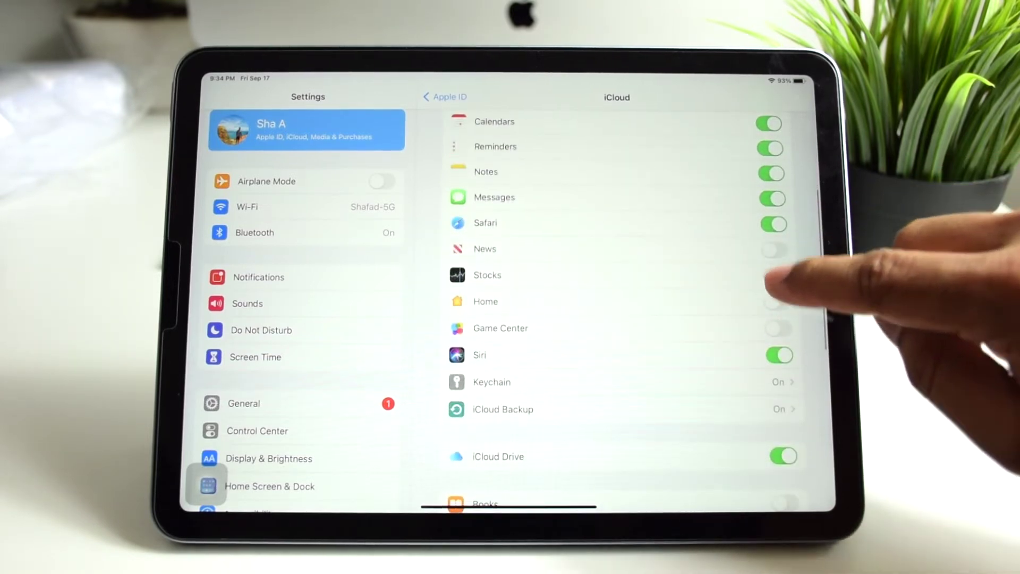
Turn on iCloud sync for Stocks and Home, then start an iCloud backup immediately
click(773, 275)
click(773, 302)
scroll(781, 335, down, 2)
scroll(798, 335, down, 2)
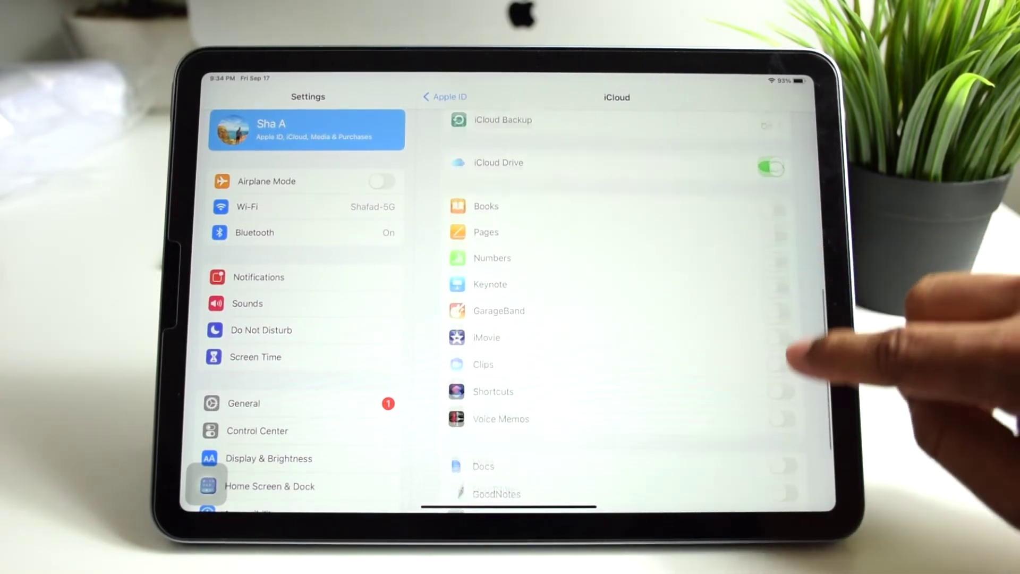
scroll(808, 341, down, 2)
scroll(782, 279, up, 1)
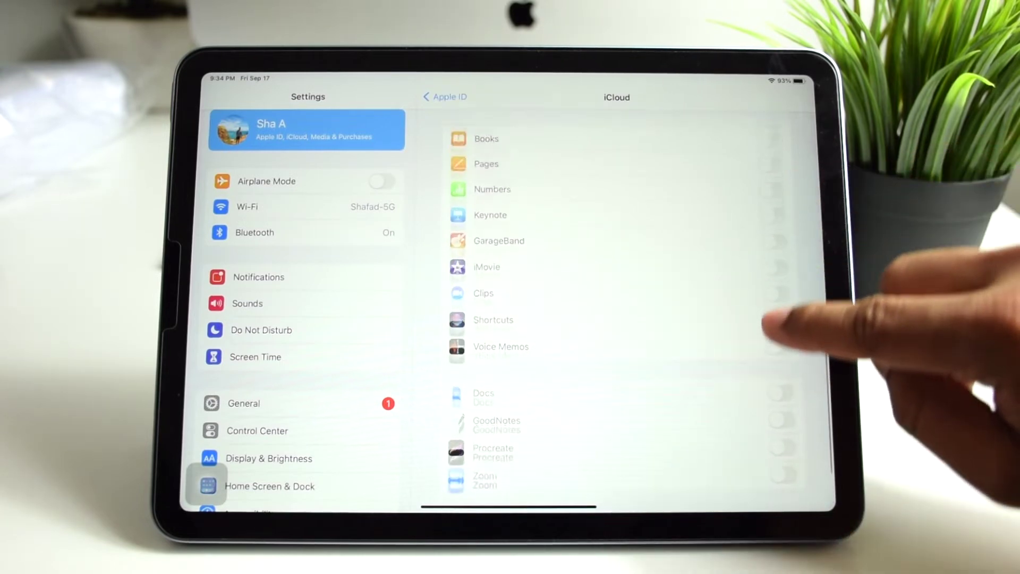
scroll(797, 239, up, 2)
scroll(797, 303, up, 1)
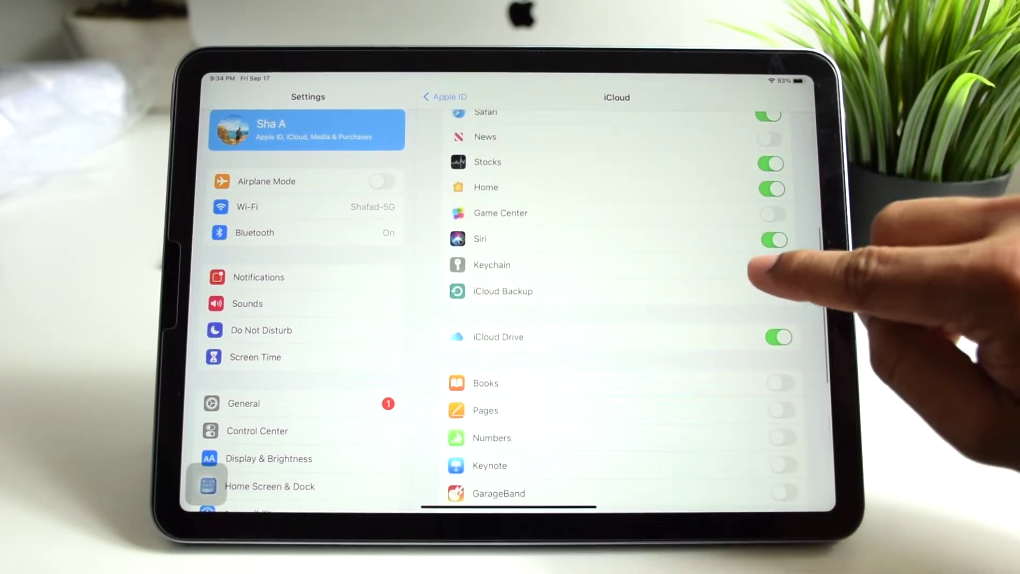
click(769, 291)
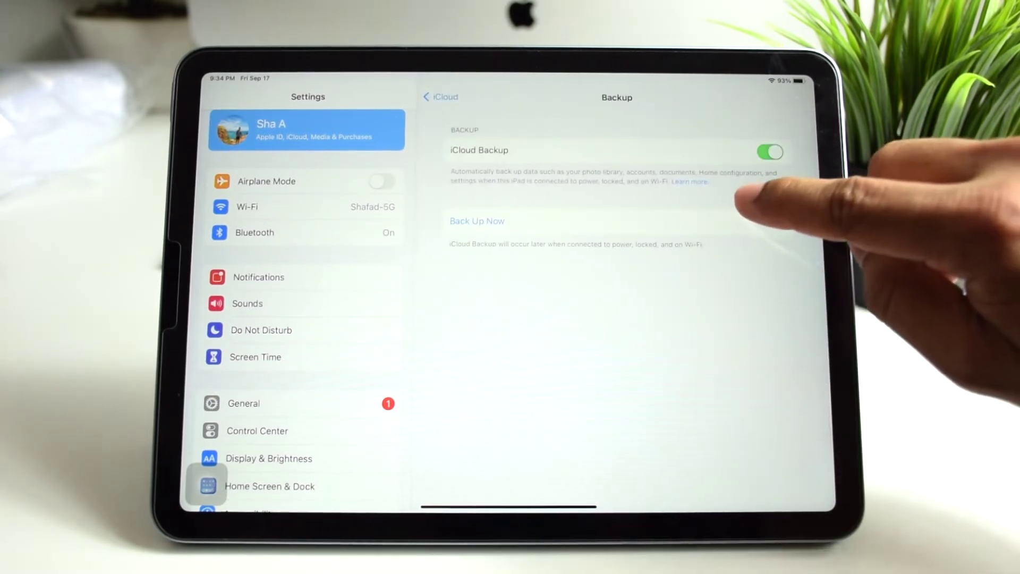
click(757, 221)
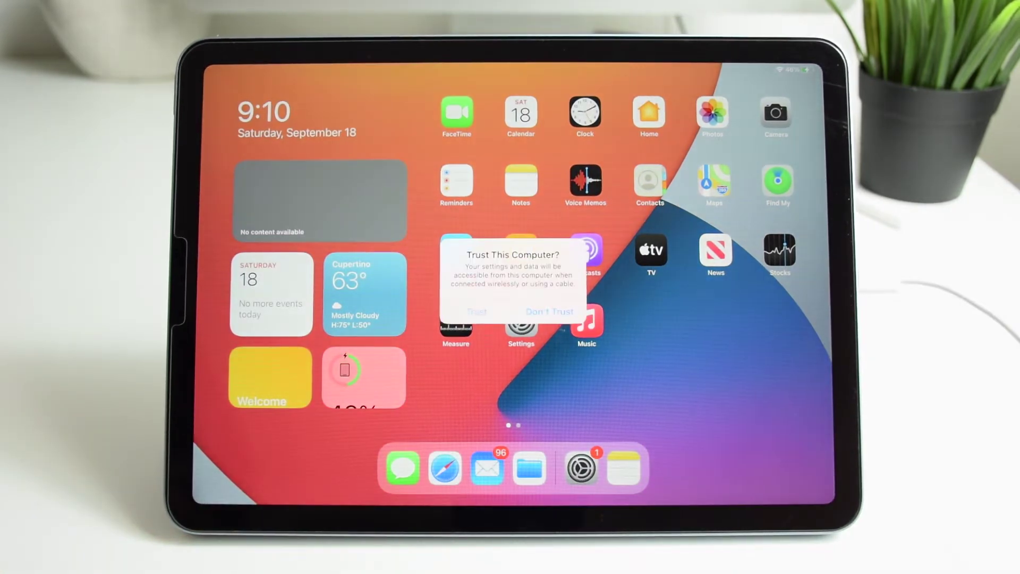
Trust the connected computer and enter the device passcode
click(477, 311)
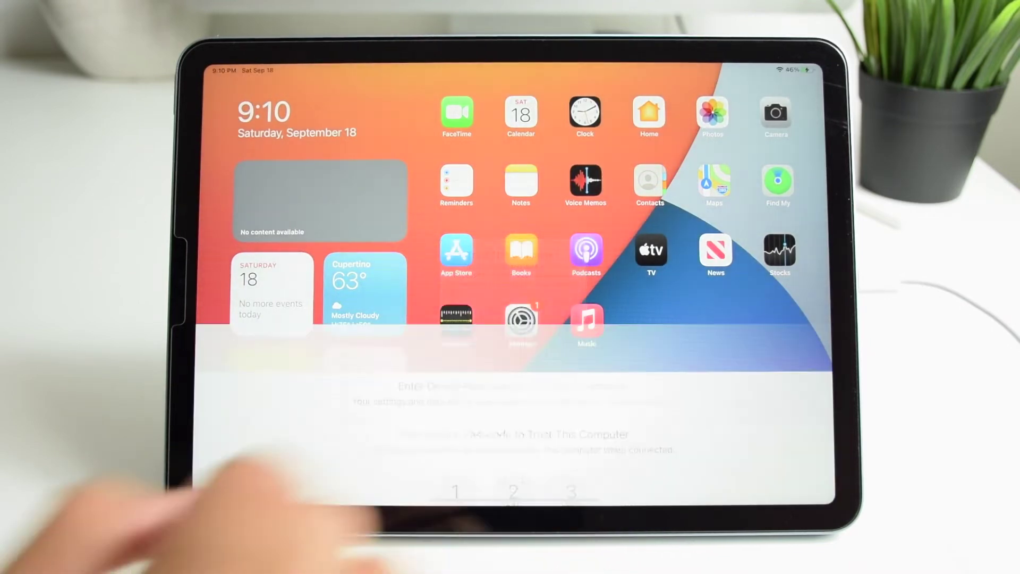
click(514, 331)
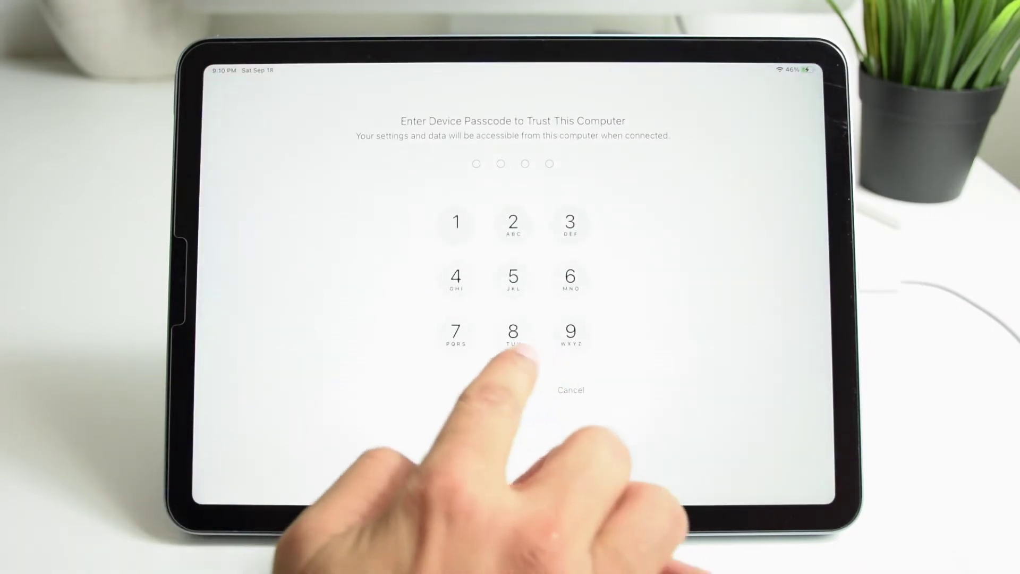
click(570, 332)
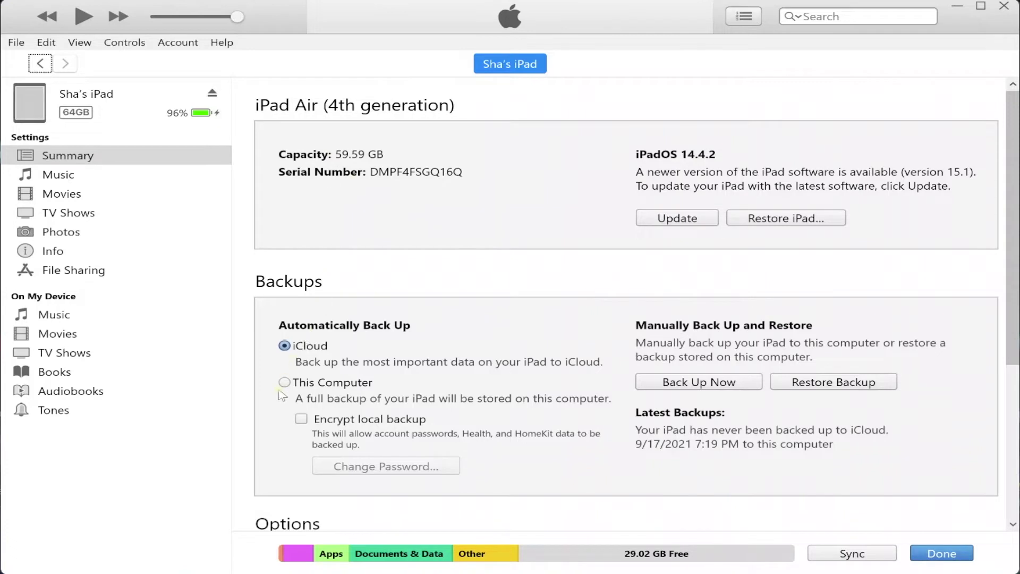
Back up to this computer with a password-encrypted local backup, then eject the iPad
click(284, 383)
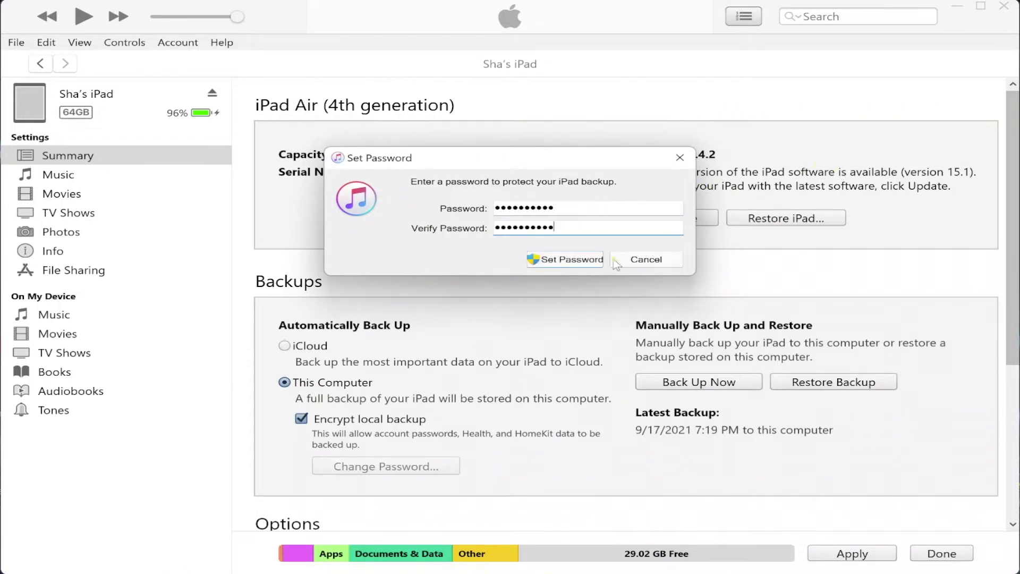
click(588, 260)
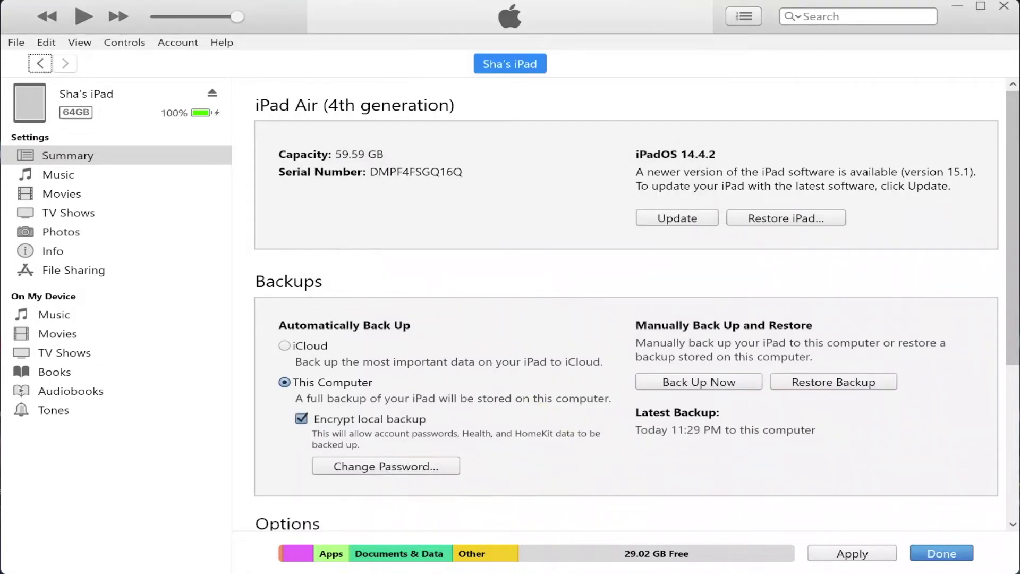
click(211, 93)
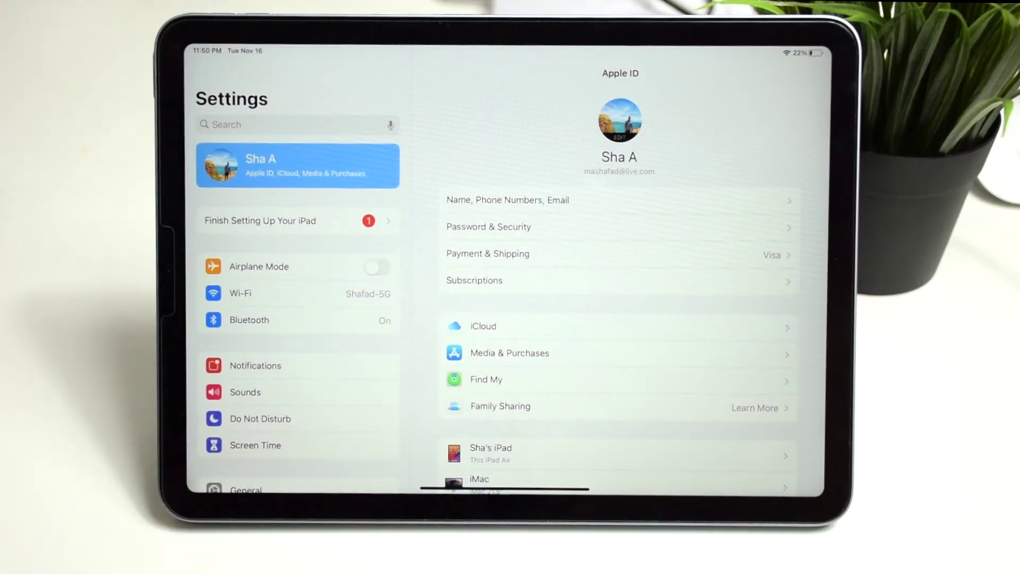
Switch off Find My iPad under Find My, confirming the change
click(486, 380)
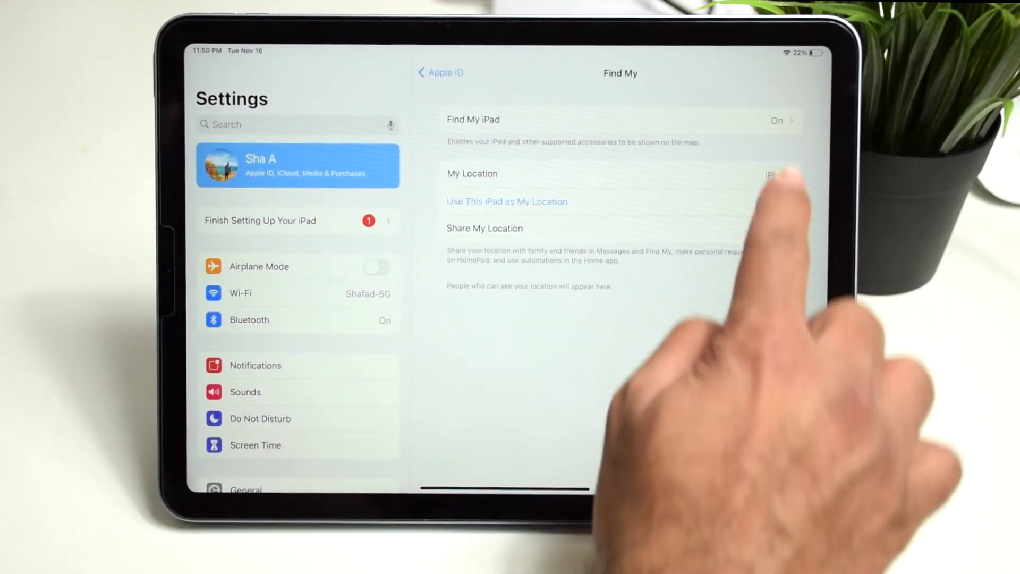
click(622, 119)
click(661, 85)
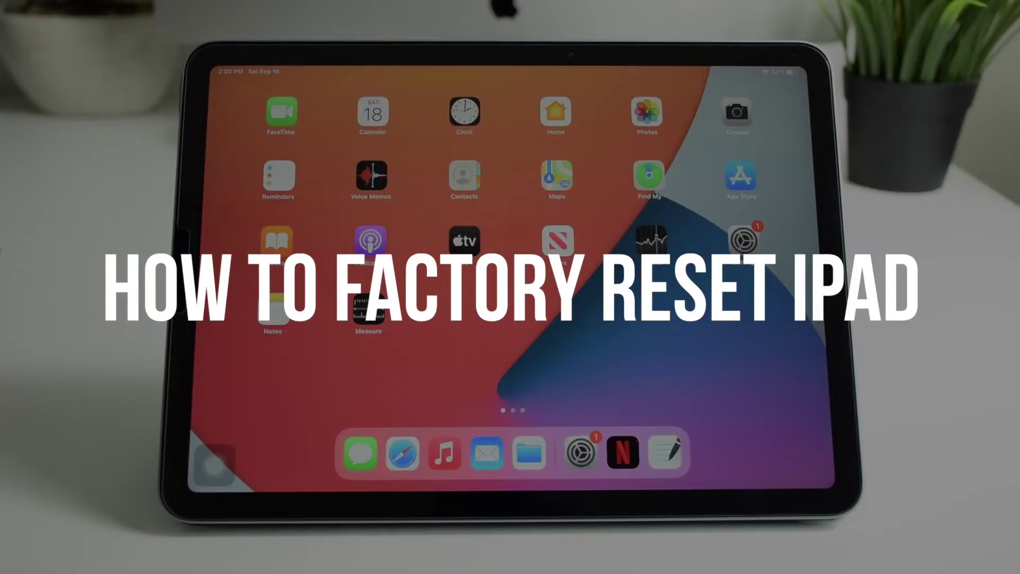
click(582, 452)
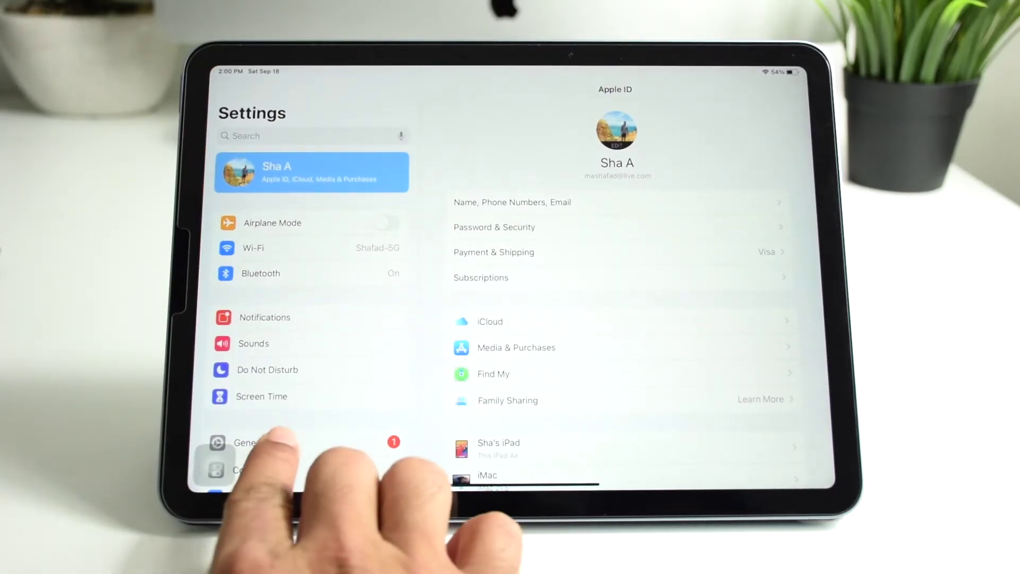
Erase all content and settings without updating the iCloud backup, confirming with the passcode
click(250, 443)
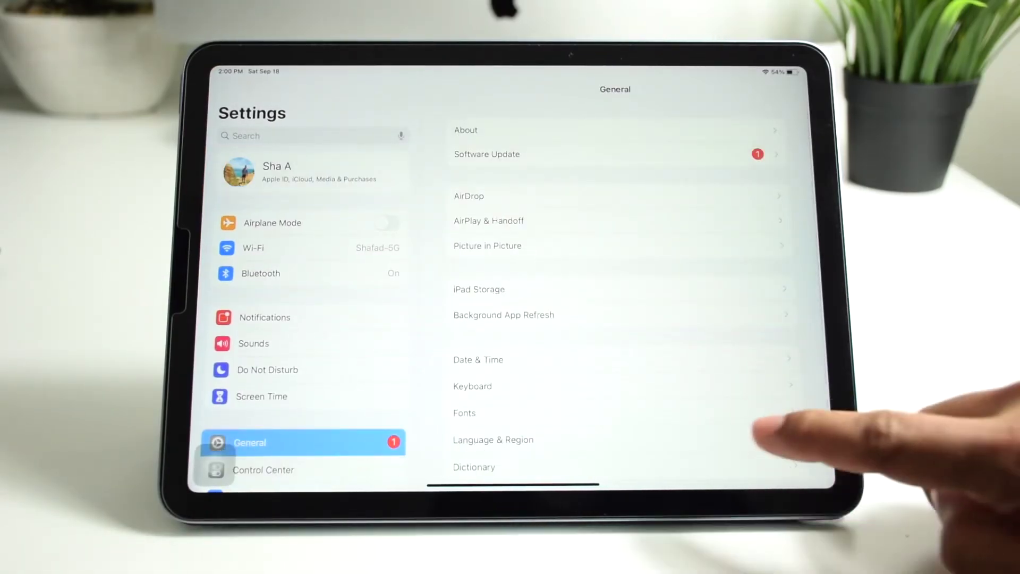
scroll(837, 320, down, 5)
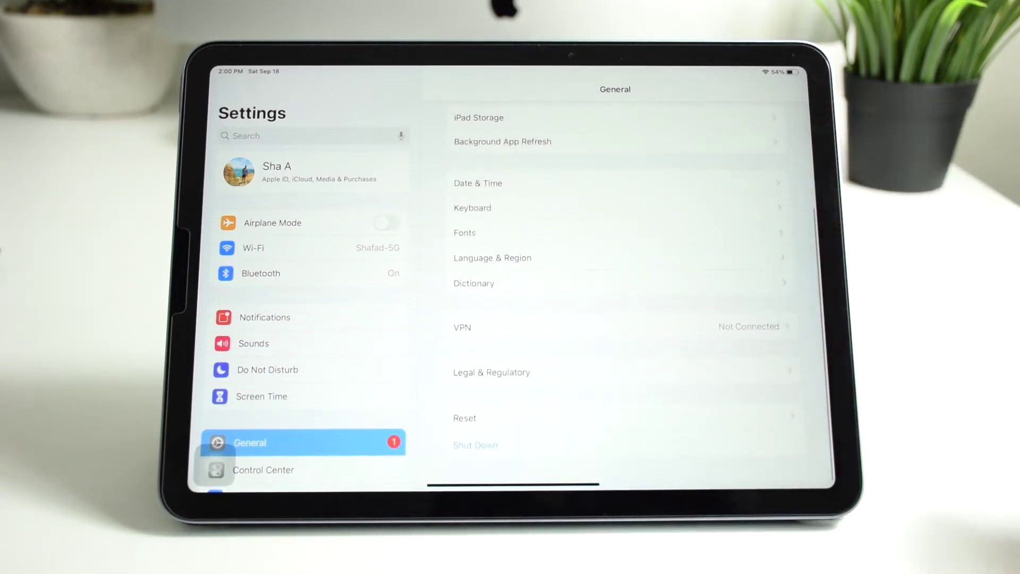
click(778, 402)
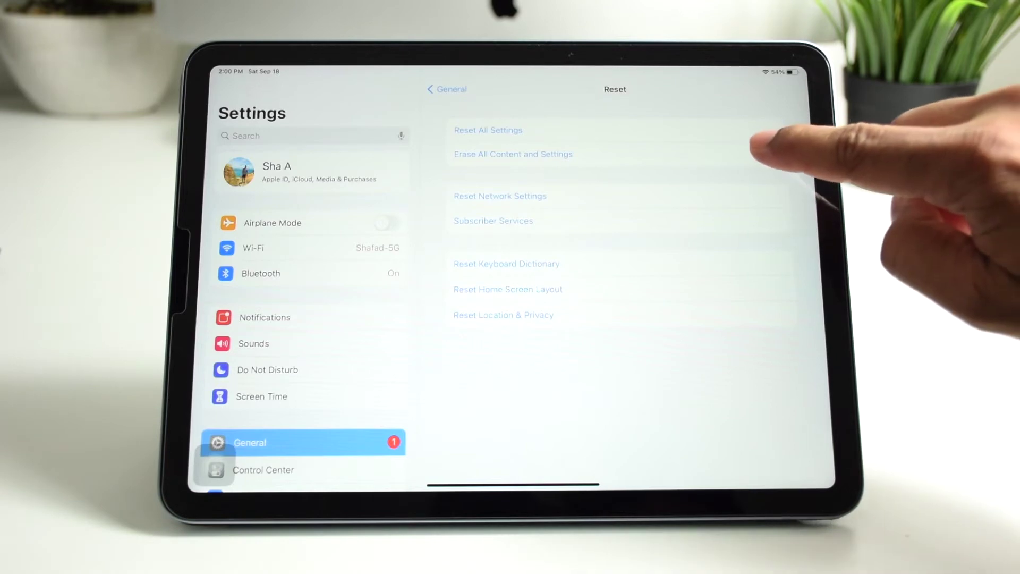
click(765, 153)
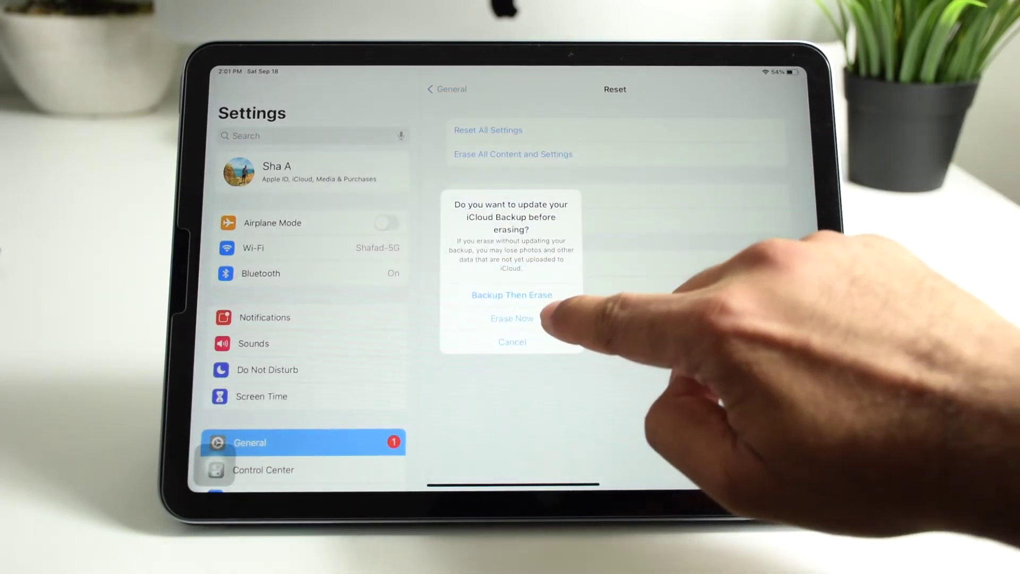
click(542, 318)
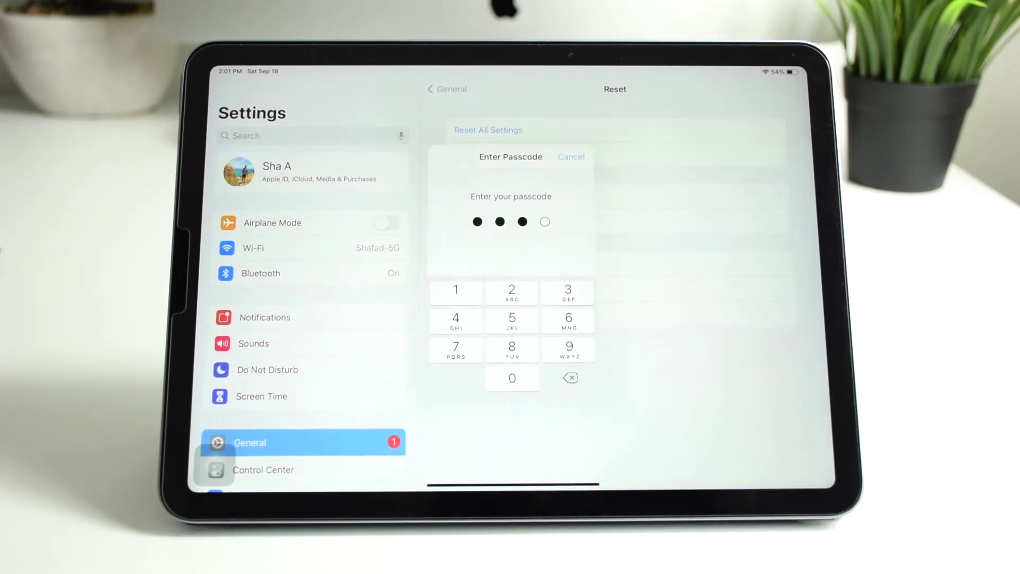
click(570, 351)
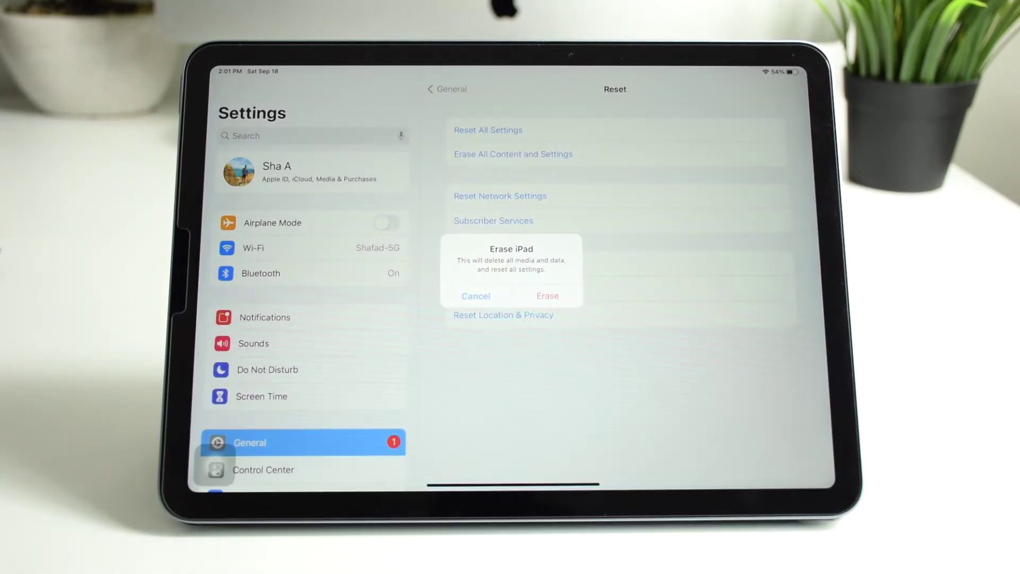
click(547, 296)
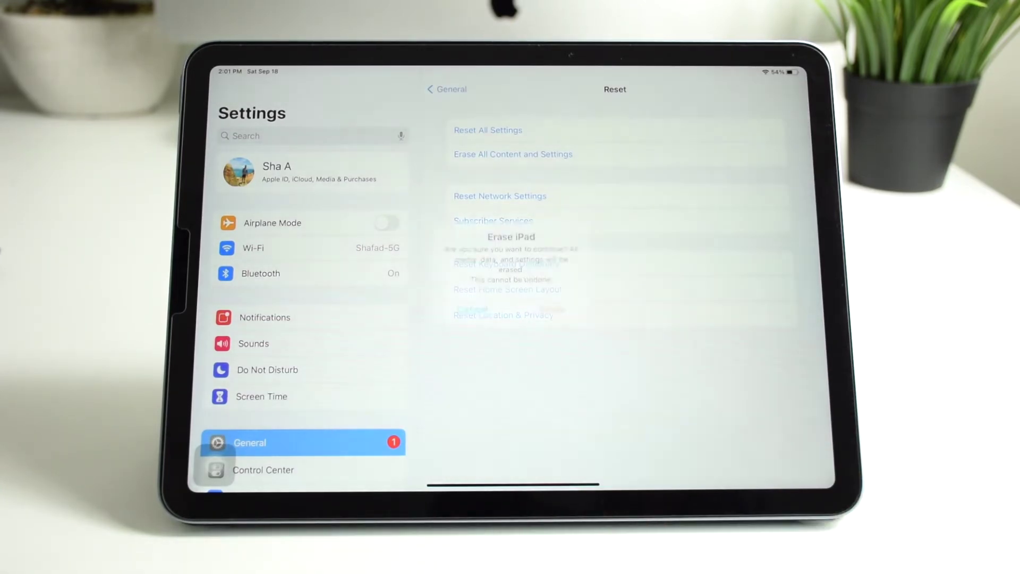
click(550, 306)
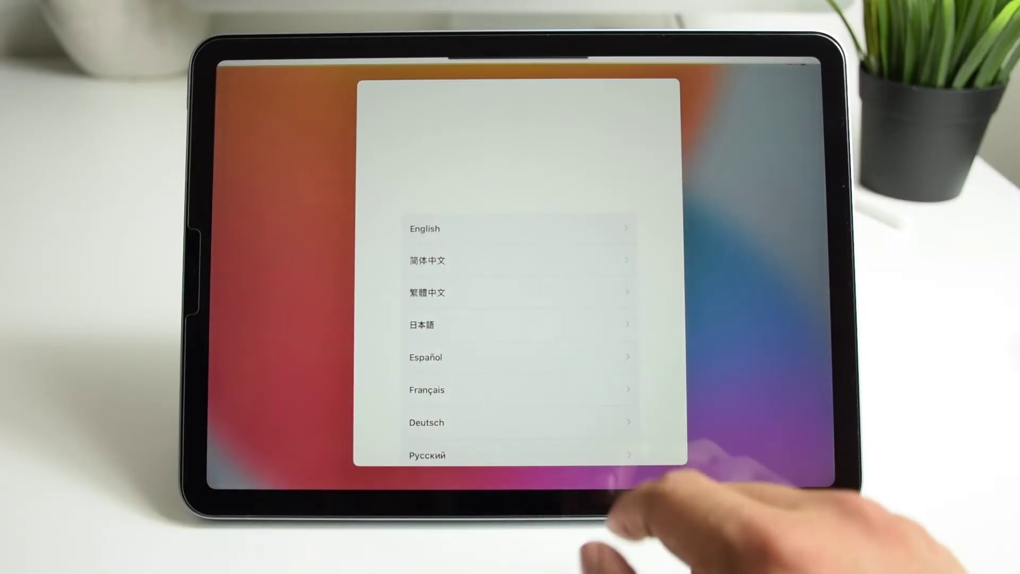
Pick language and region, set up manually, and skip Touch ID and passcode
click(558, 360)
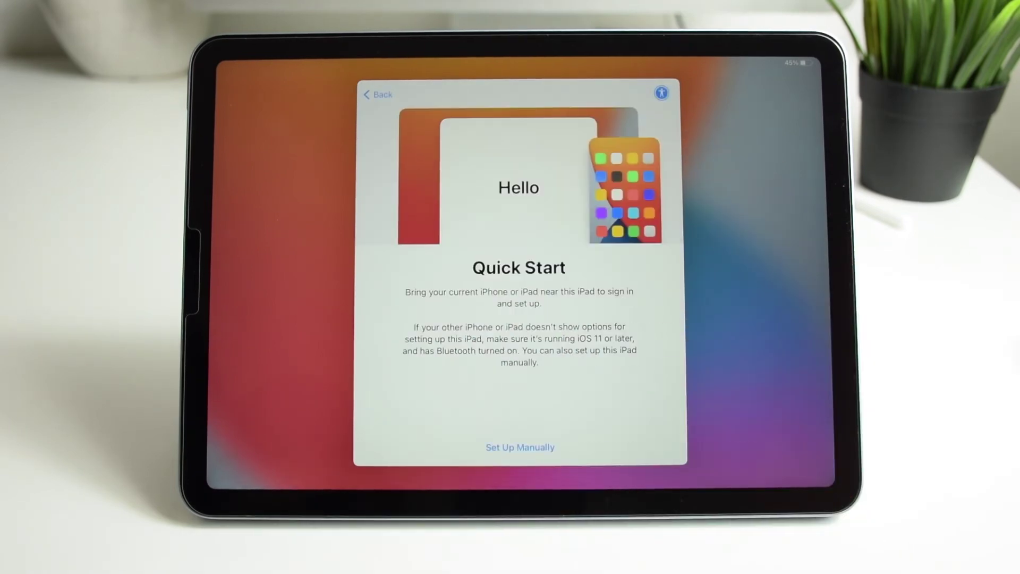
click(514, 447)
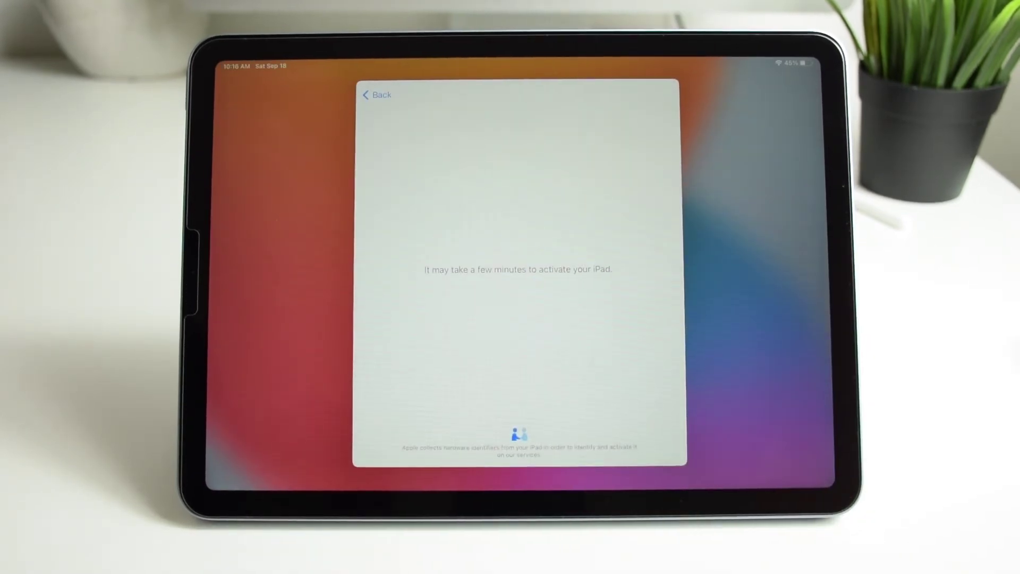
click(519, 421)
click(513, 452)
click(497, 293)
click(518, 271)
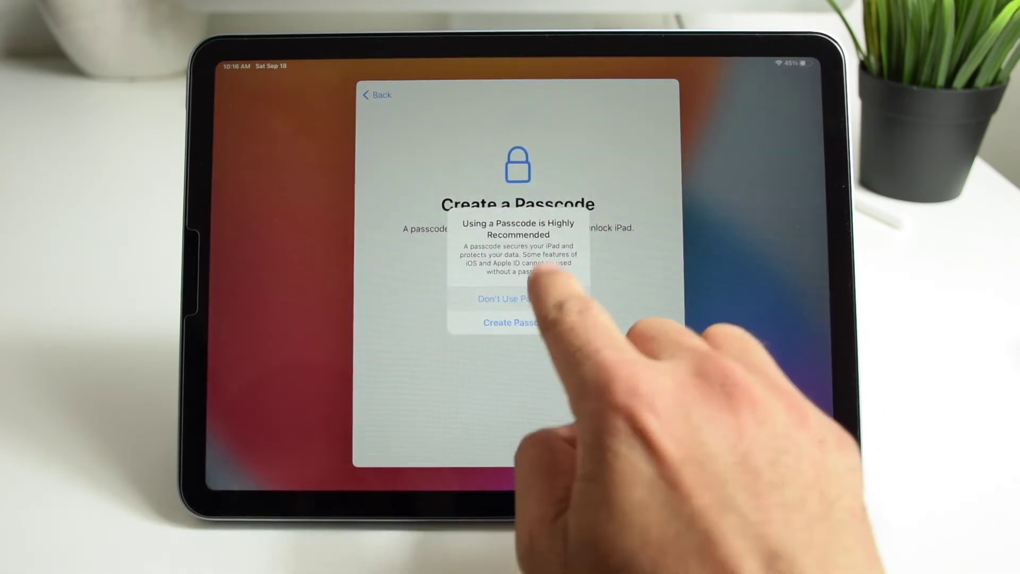
click(519, 299)
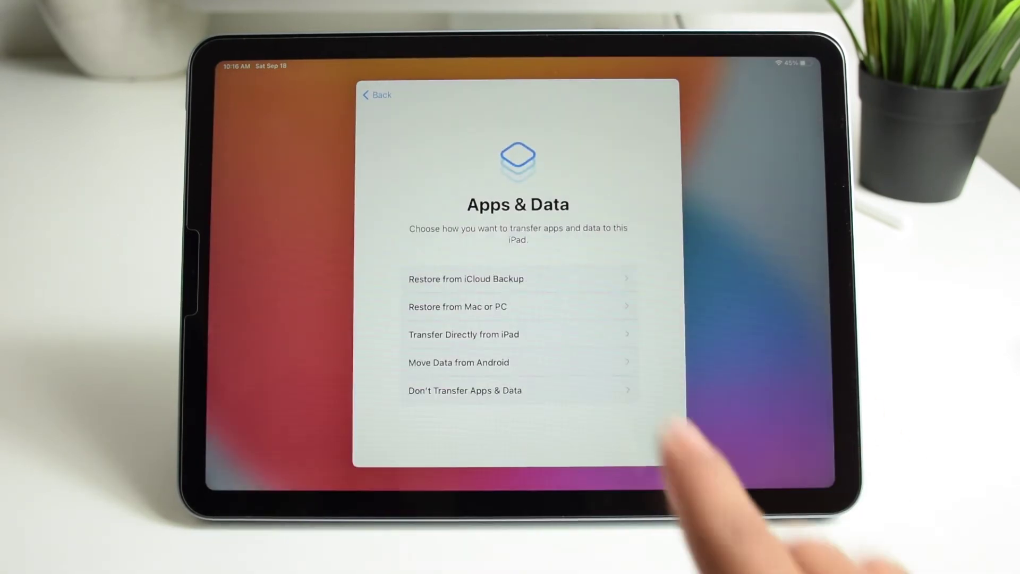
Choose Restore from iCloud Backup, sign in with the Apple ID and agree to the terms
click(554, 277)
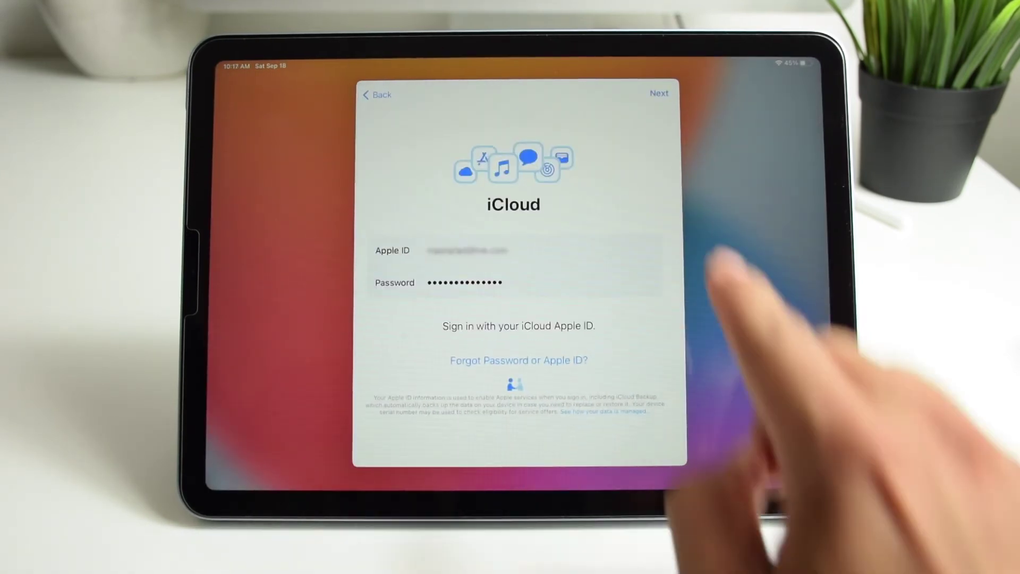
click(657, 92)
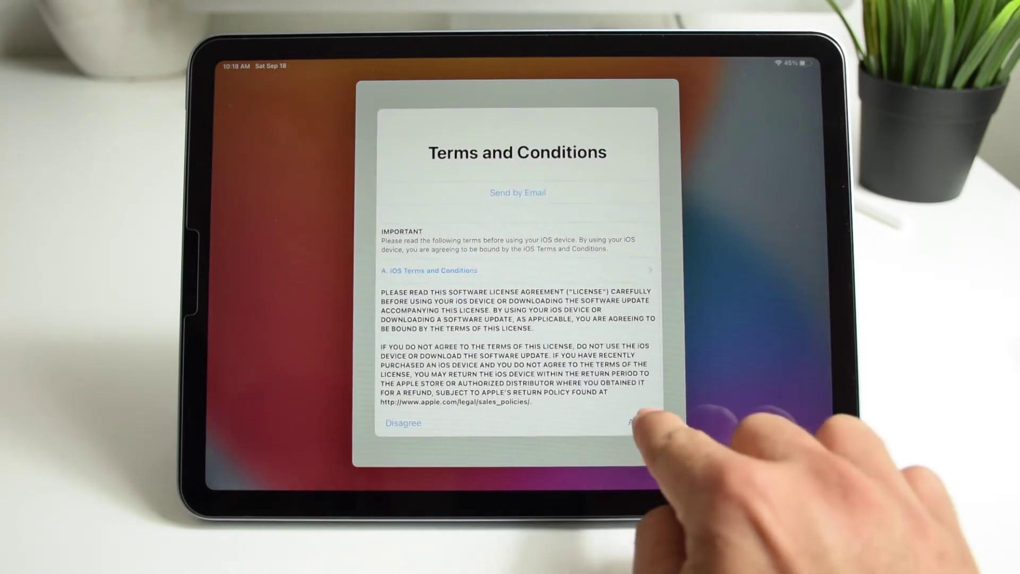
click(640, 422)
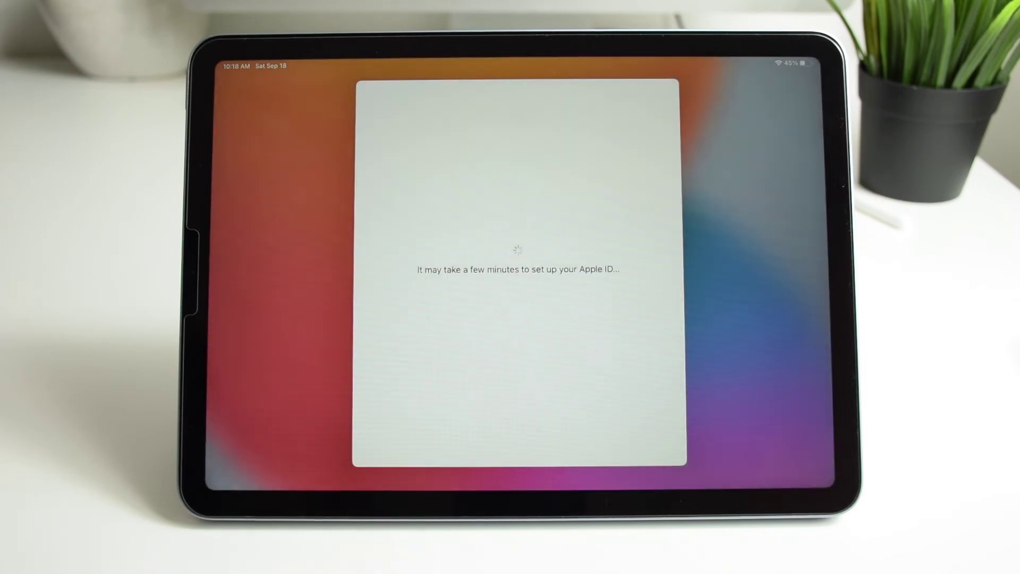
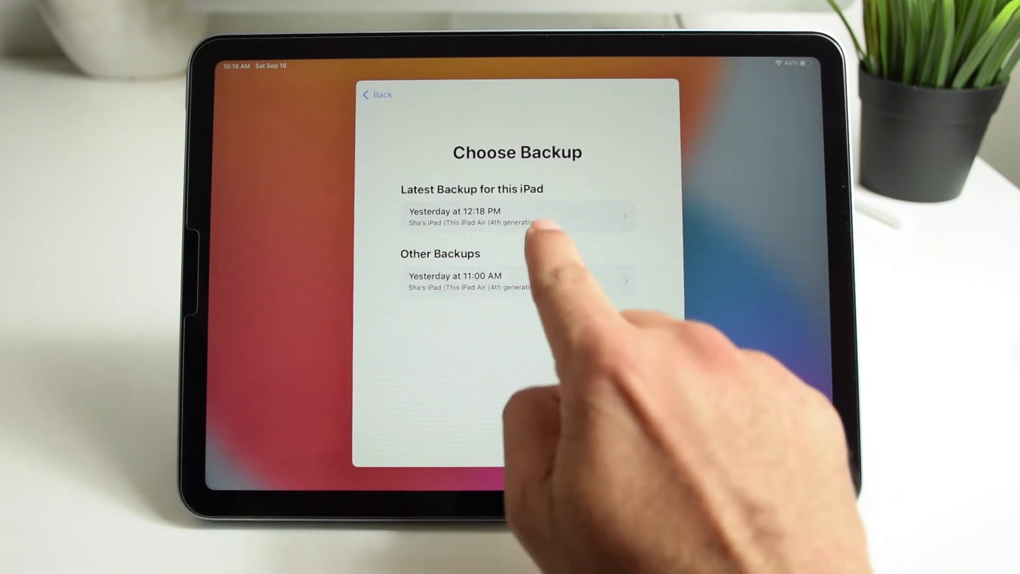
Restore the Yesterday 12:18 PM backup, accept auto-updates, skip Siri, share analytics, view restoring apps
click(602, 218)
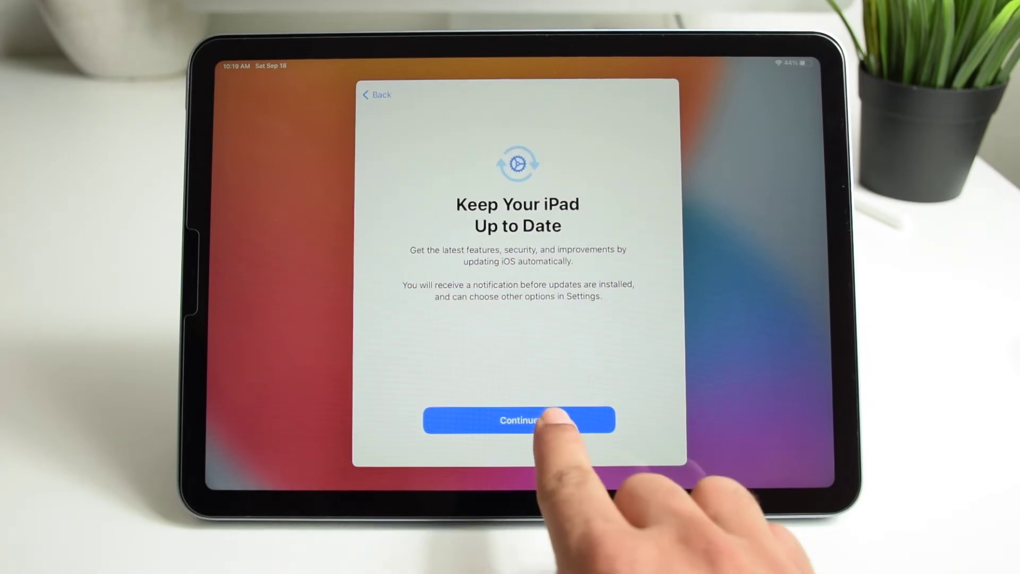
click(530, 423)
click(594, 453)
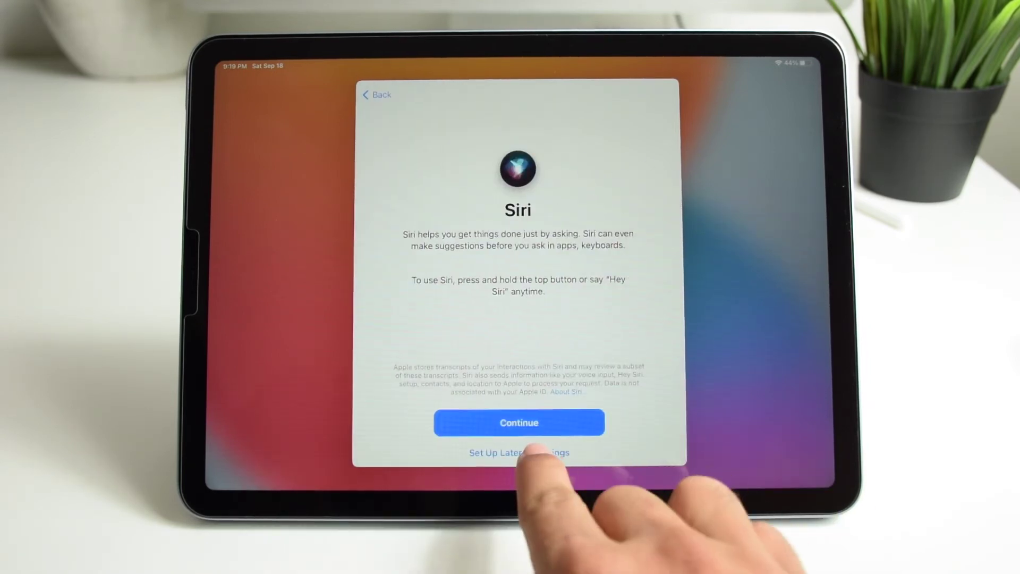
click(580, 426)
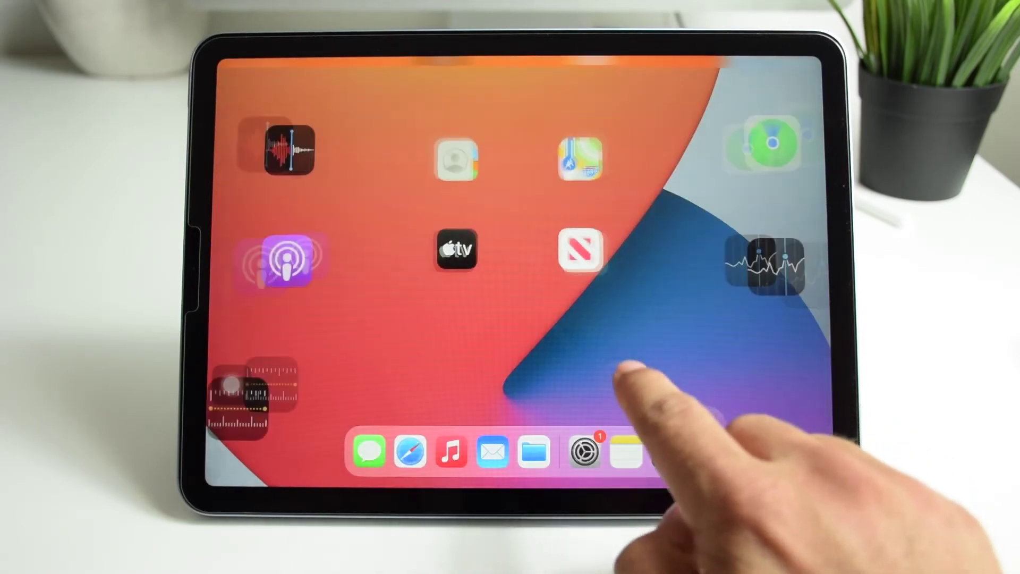
drag(582, 343, 382, 350)
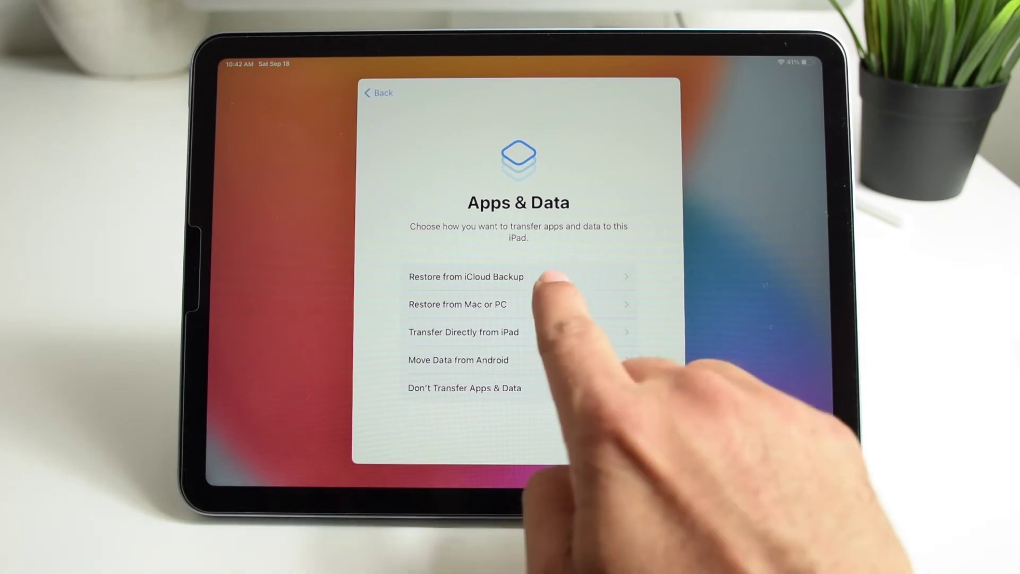
Choose Restore from Mac or PC on the Apps & Data screen
click(530, 304)
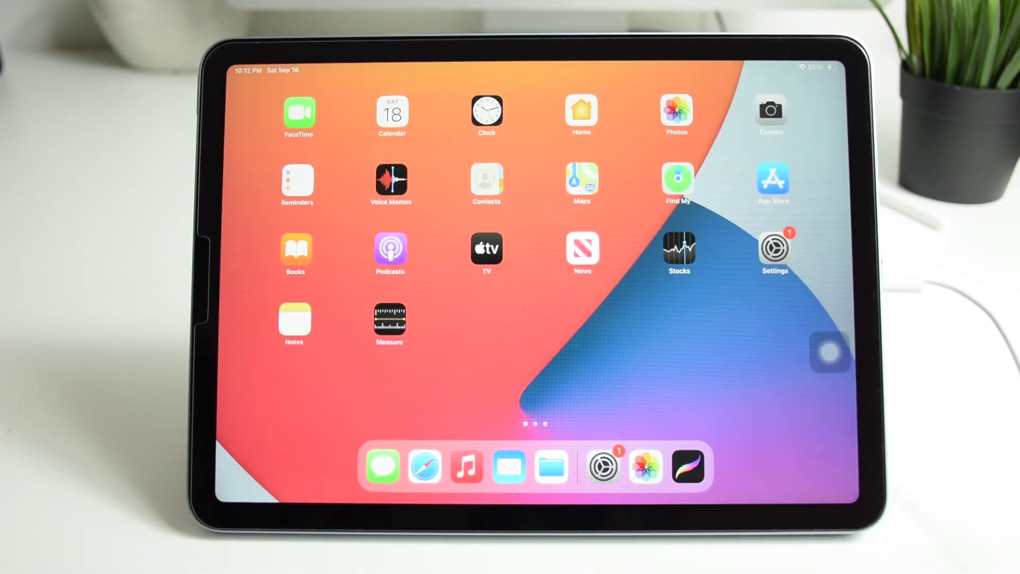
Swipe the home screen to the page of apps still downloading
drag(678, 375, 447, 375)
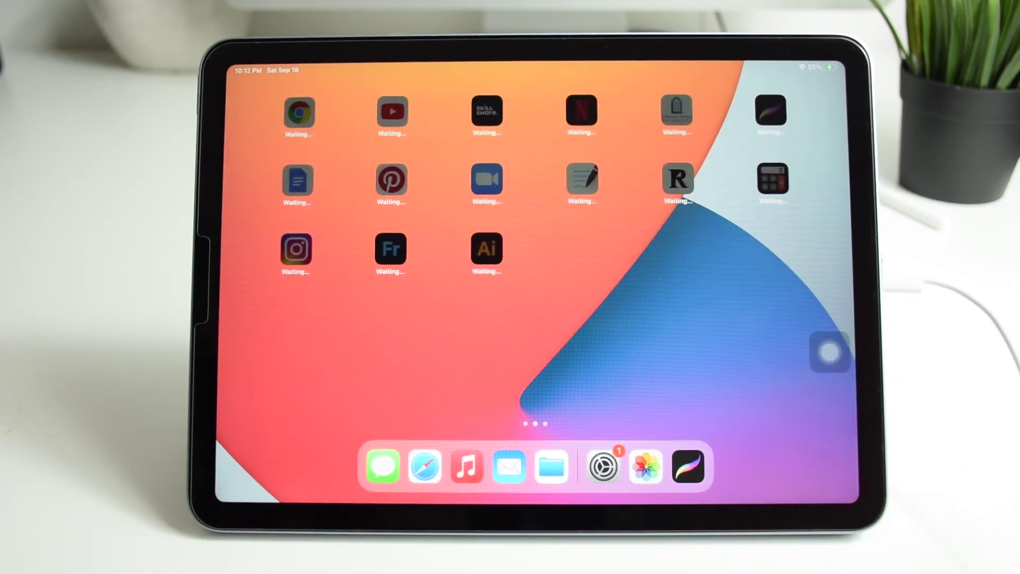